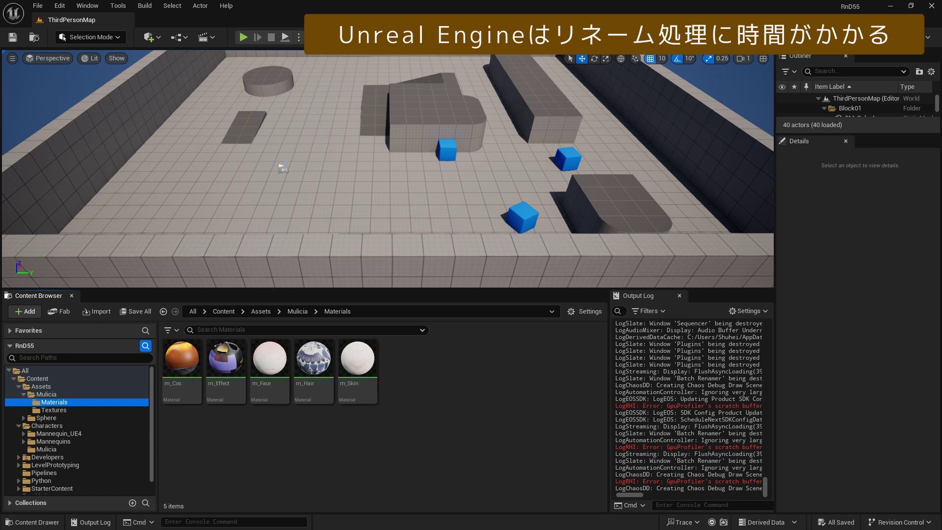
Step: Search the Plugins list for 'advanced renamer', then 'batch renamer', and close it
left_click(182, 365)
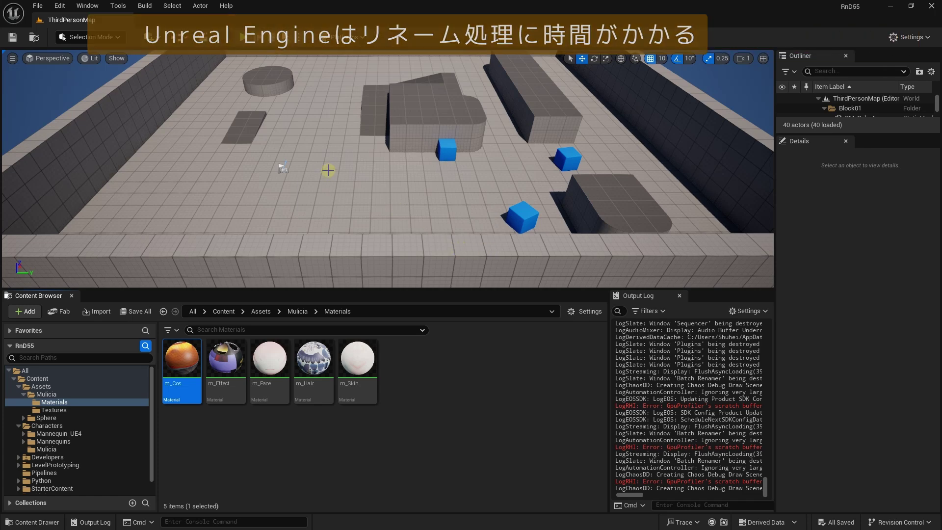
left_click(59, 5)
left_click(84, 169)
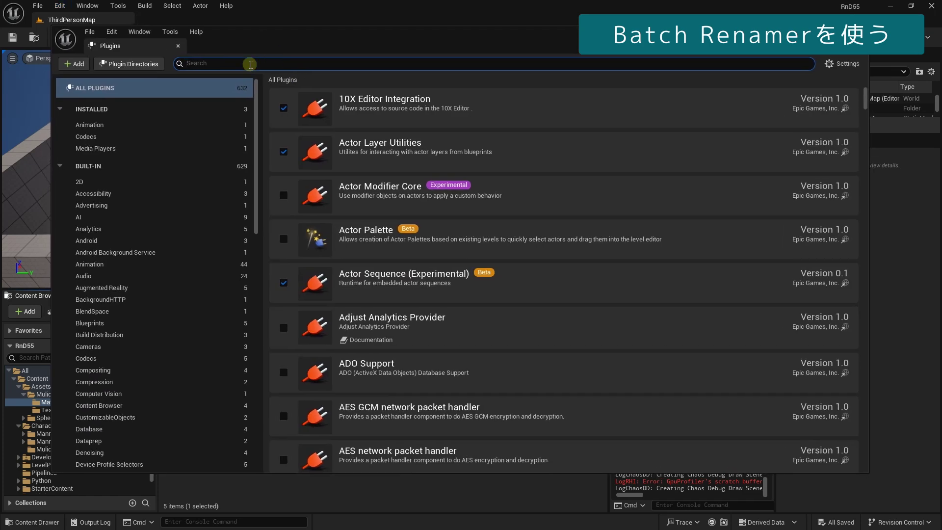
type("ad")
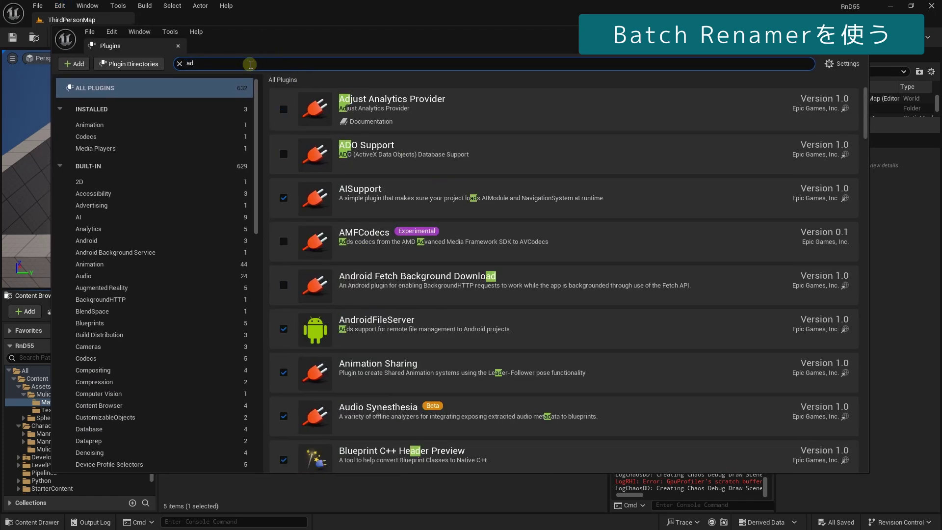
type("vanced")
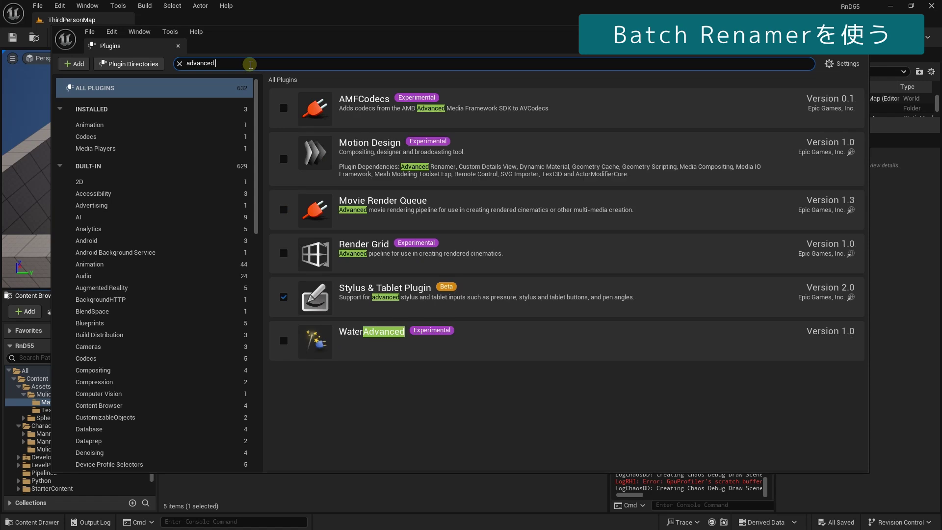
type(" renamer")
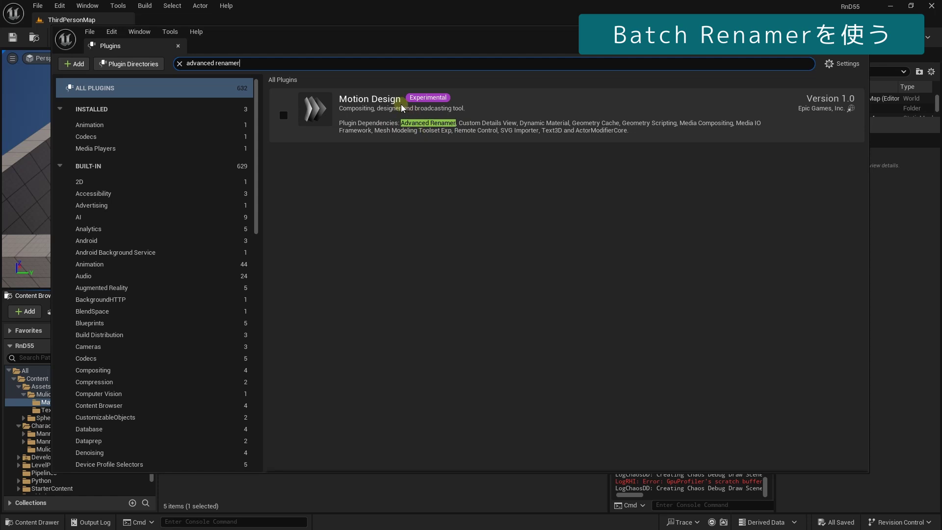
key("ctrl+a")
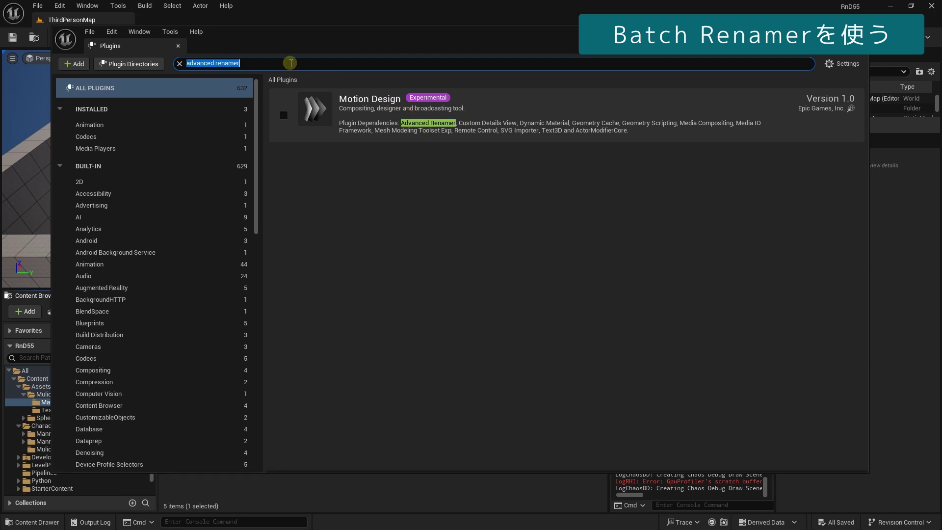
type("batch ")
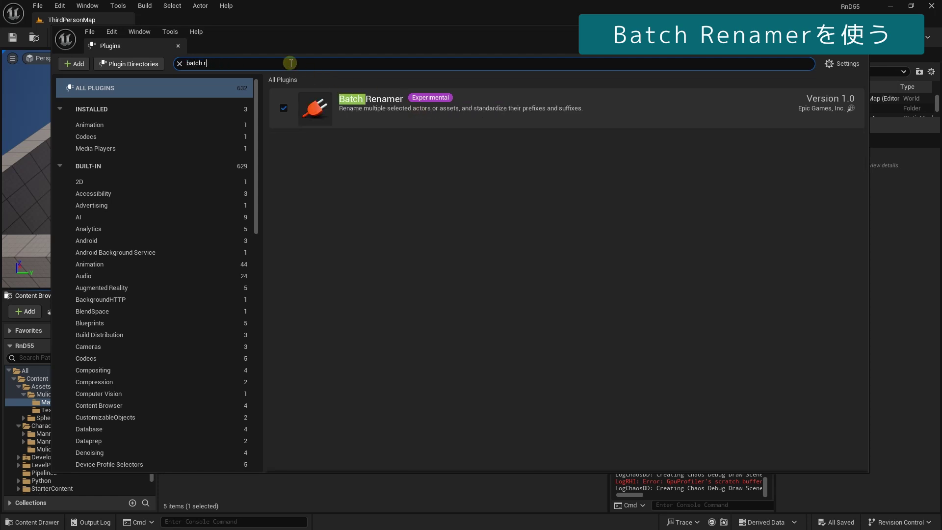
type("renamer")
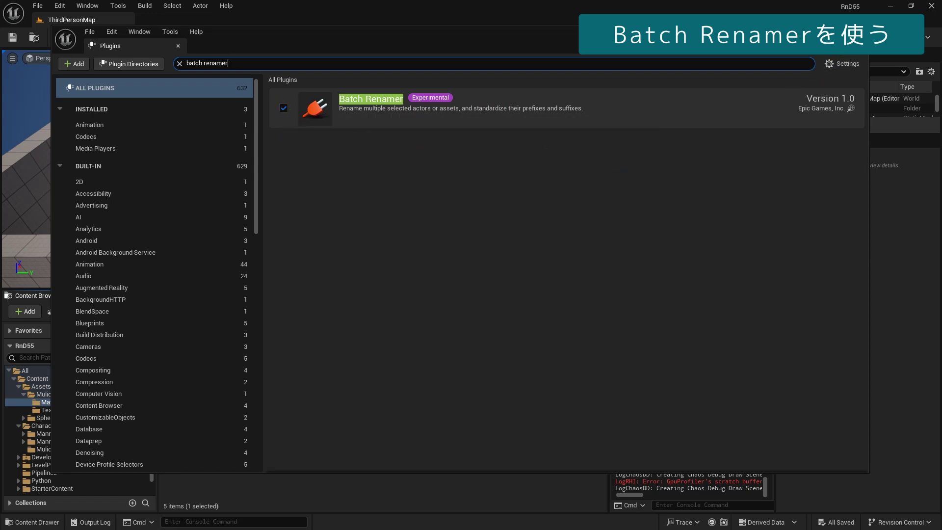
left_click(859, 32)
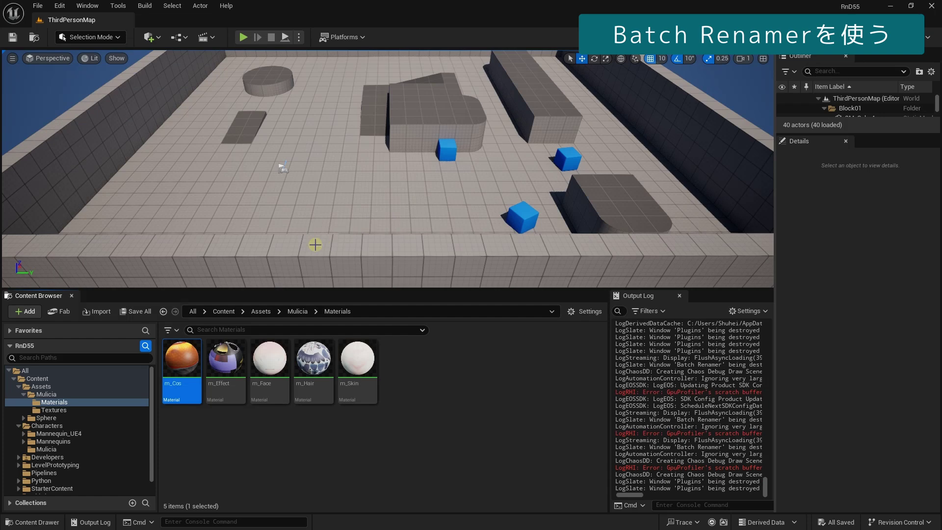
Step: Select all five materials from m_Cos to m_Skin and start Batch Rename on them
left_click(408, 457)
left_click(182, 373)
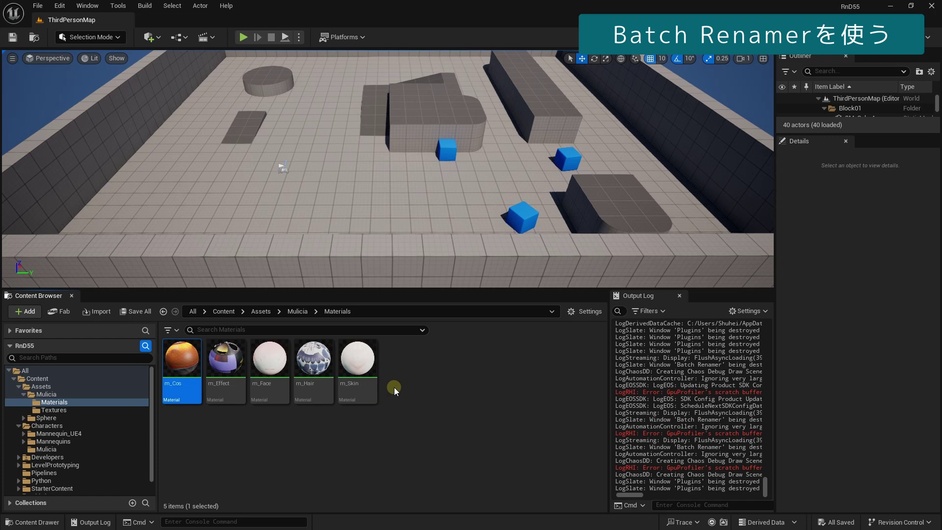
left_click(356, 373, "shift")
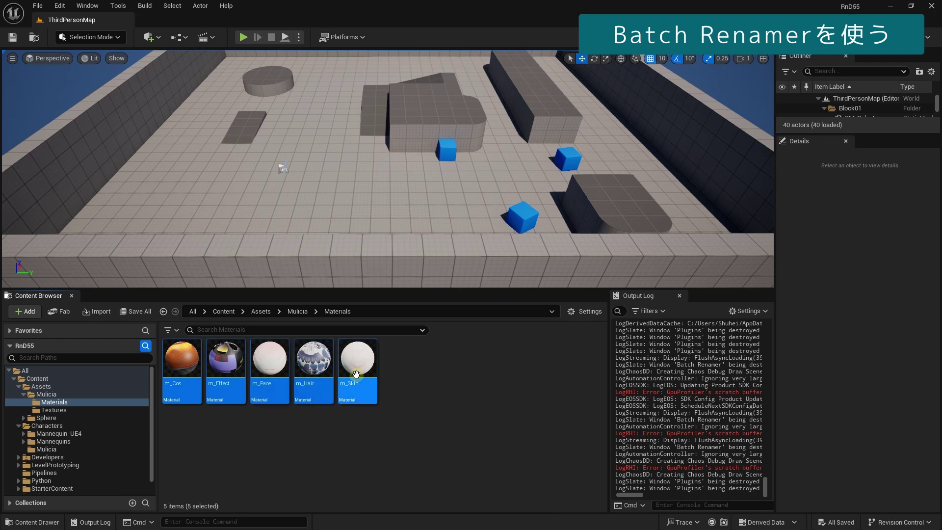
right_click(356, 374)
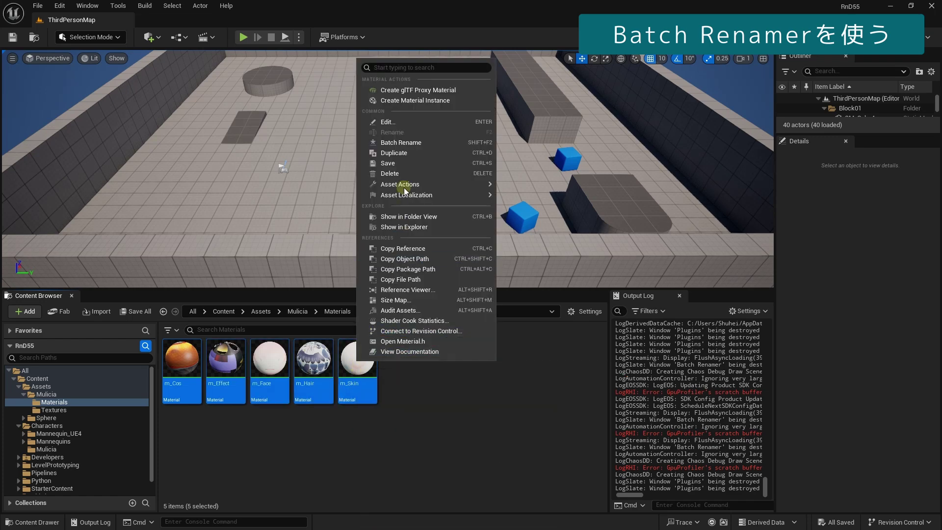
left_click(414, 143)
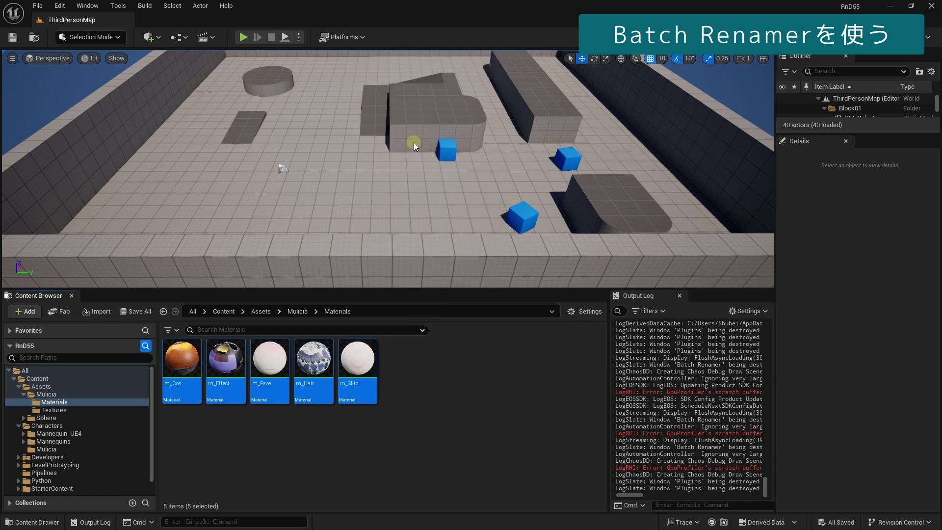
Step: Enter 'm_' as Search and 'M_' as Rename To in the Batch Renamer
mouse_move(393, 114)
left_mouse_down()
mouse_move(386, 131)
mouse_move(288, 127)
mouse_move(308, 130)
left_mouse_up()
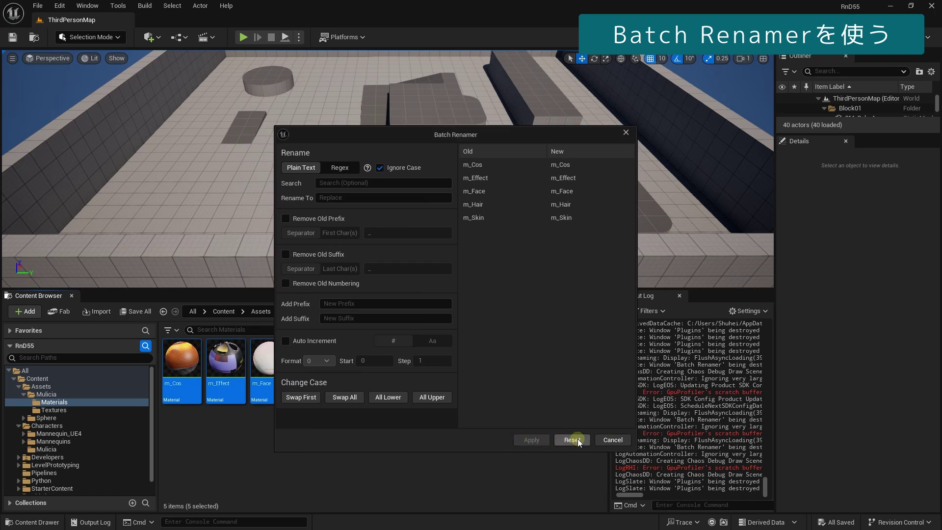
left_click_drag(358, 138, 367, 142)
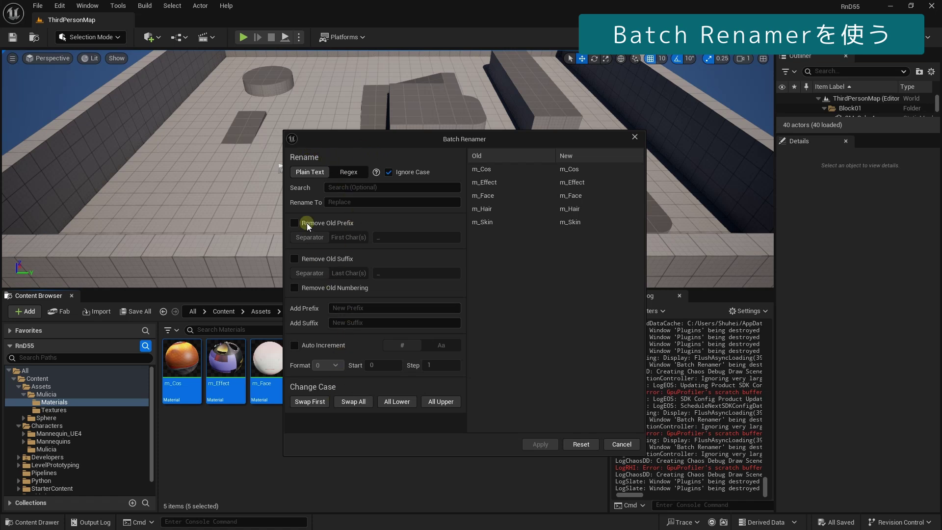
left_click_drag(329, 137, 324, 130)
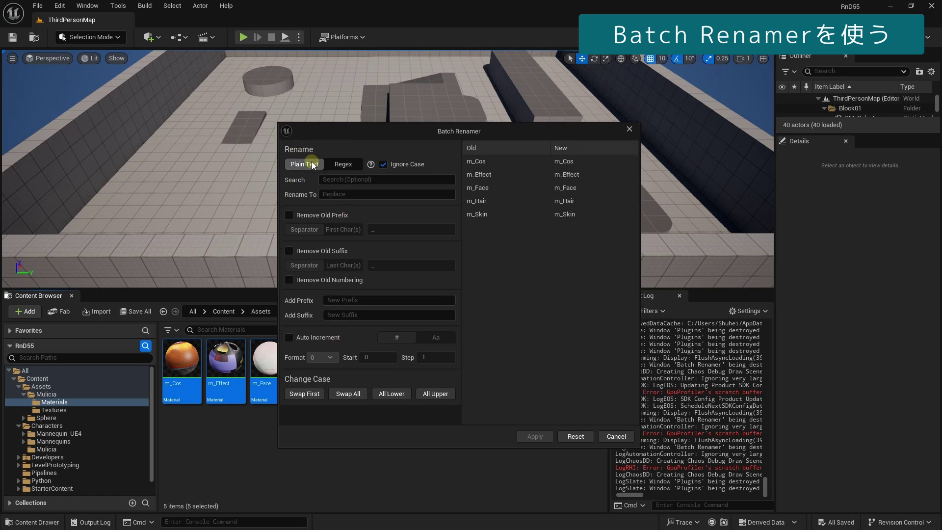
left_click(333, 179)
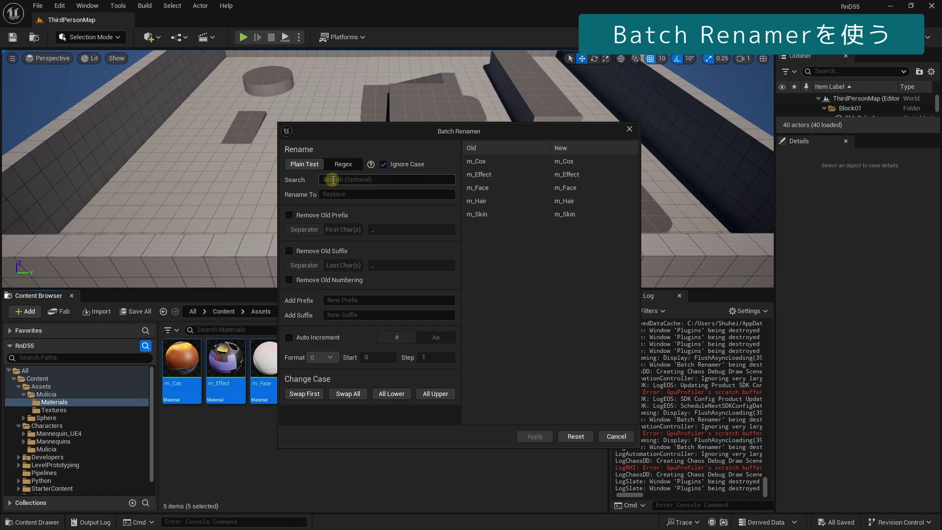
type("m_")
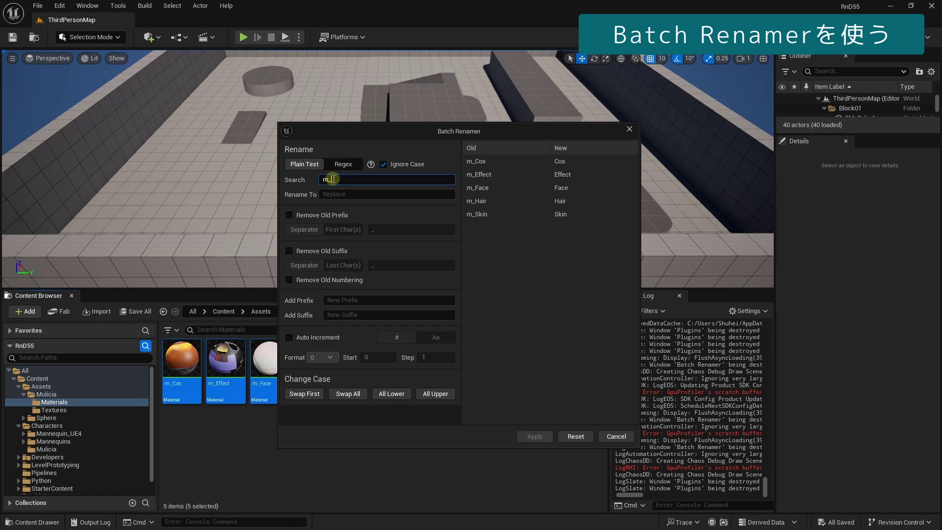
left_click(333, 192)
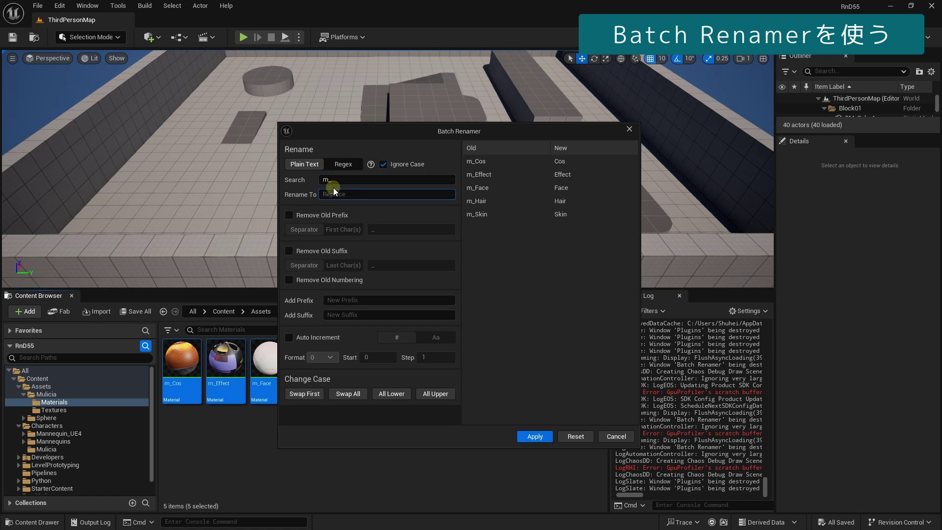
type("M_")
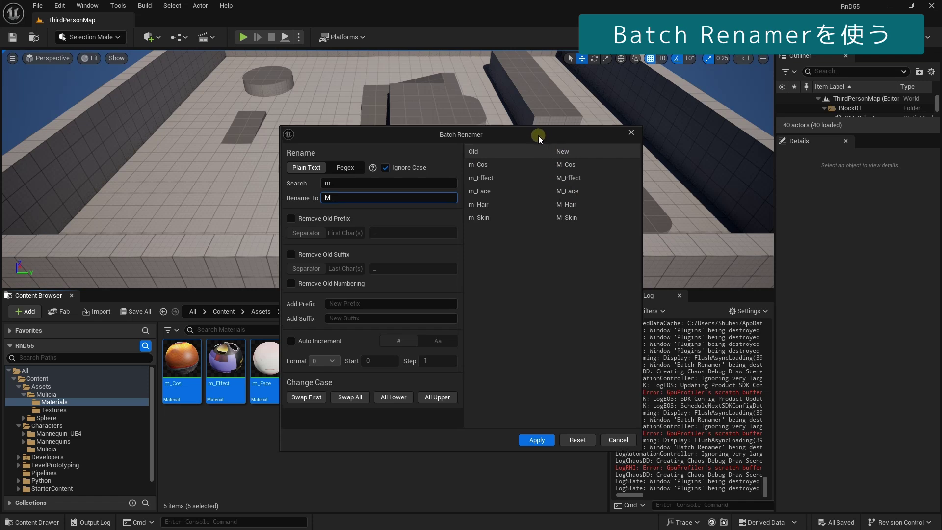
left_click_drag(537, 131, 536, 139)
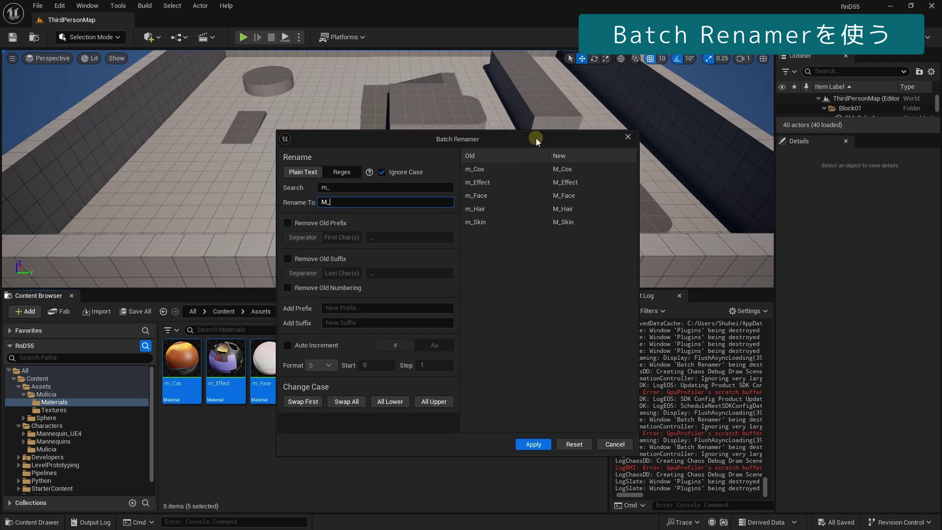
Step: Toggle Remove Old Prefix on and off, leaving it off, and add the suffix '_Base'
left_click(287, 223)
left_click(287, 222)
left_click(287, 222)
left_click(287, 222)
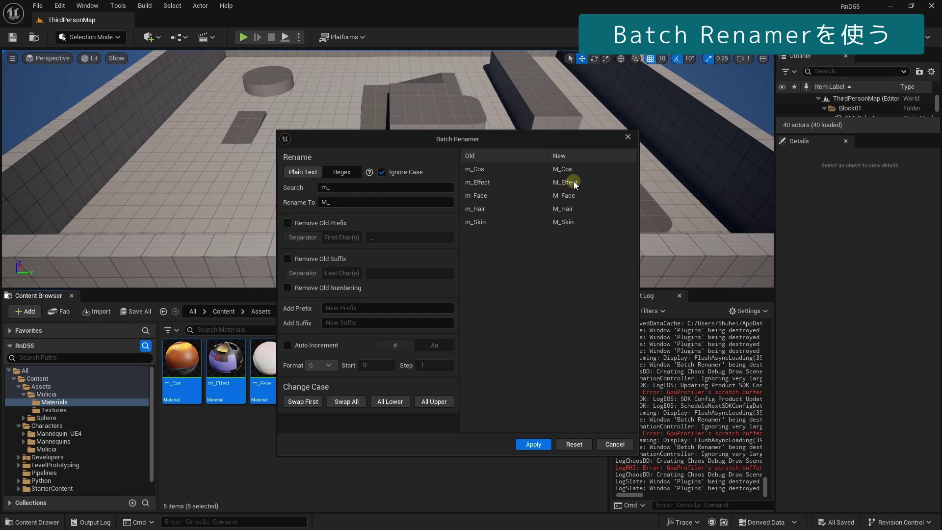
left_click(287, 222)
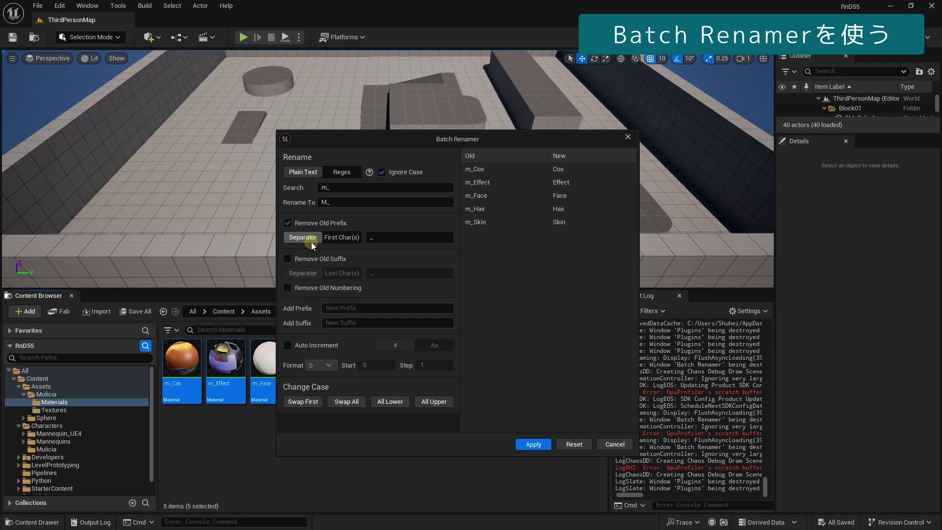
left_click(287, 223)
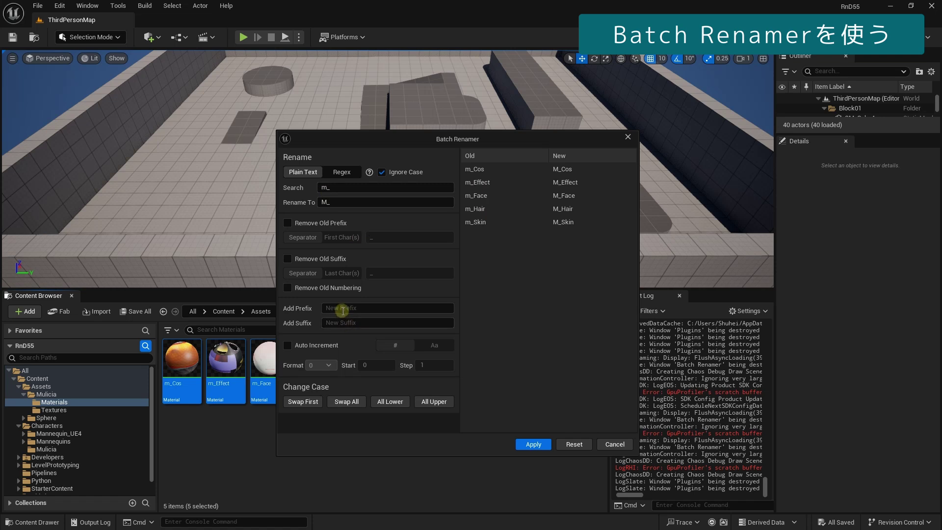
left_click(354, 322)
type("_")
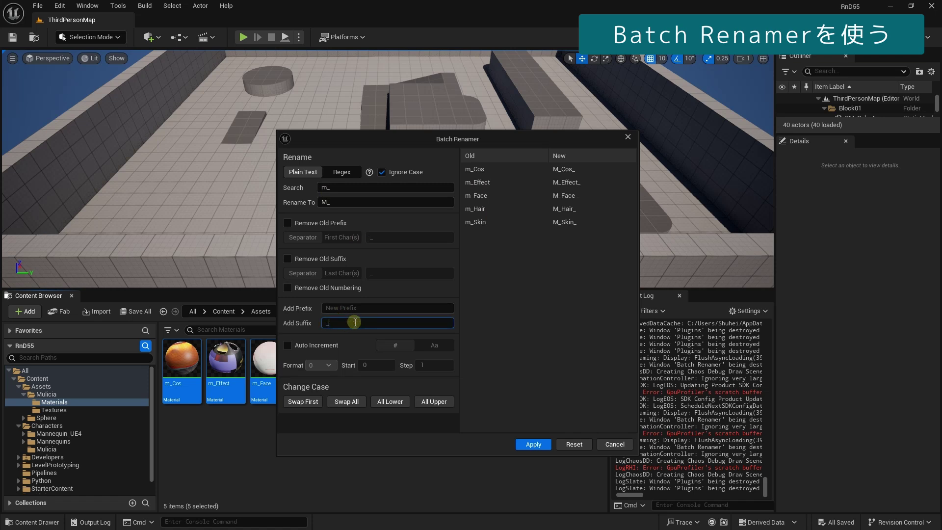
type("Base")
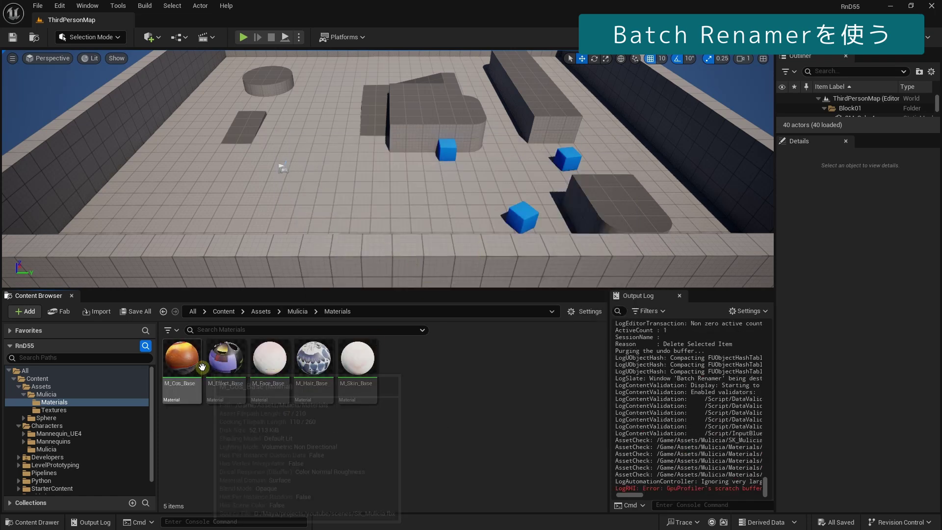
Step: Select the five renamed _Base materials and reopen Batch Rename for them
left_click(187, 366)
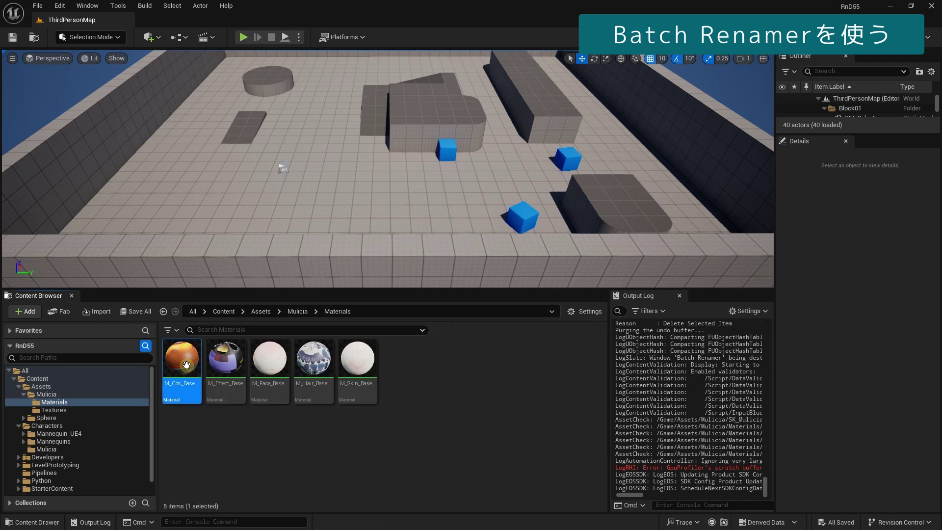
left_click(347, 366, "shift")
right_click(346, 366)
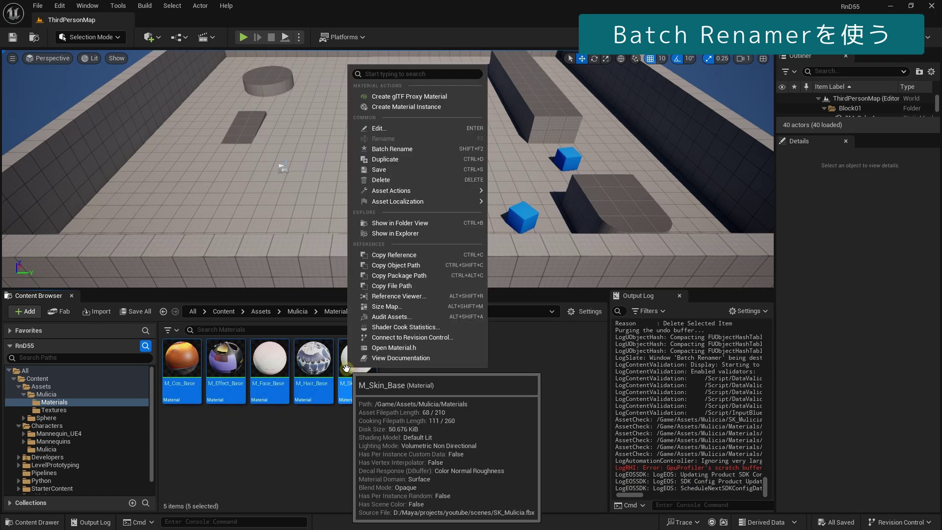
left_click(428, 143)
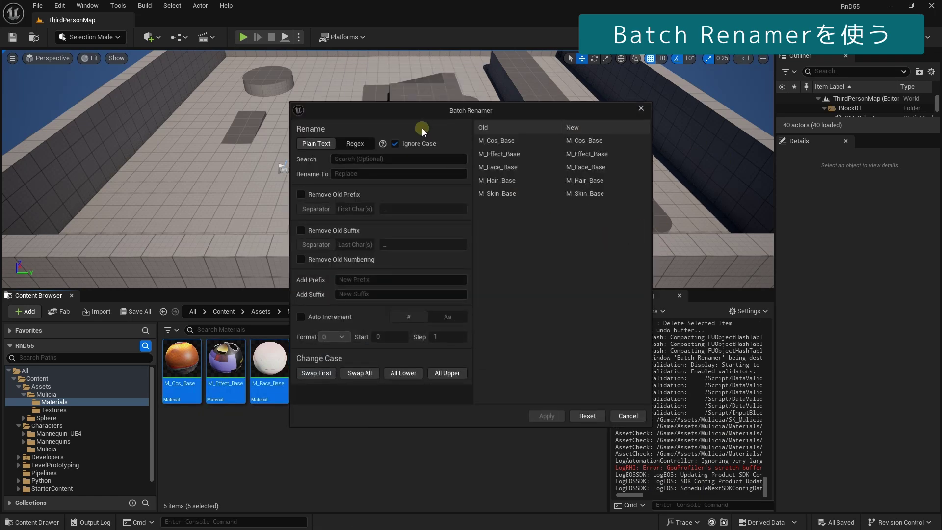
Step: Preview Remove Old Prefix and Remove Old Suffix in turn, leaving both unchecked
left_click_drag(428, 113, 457, 134)
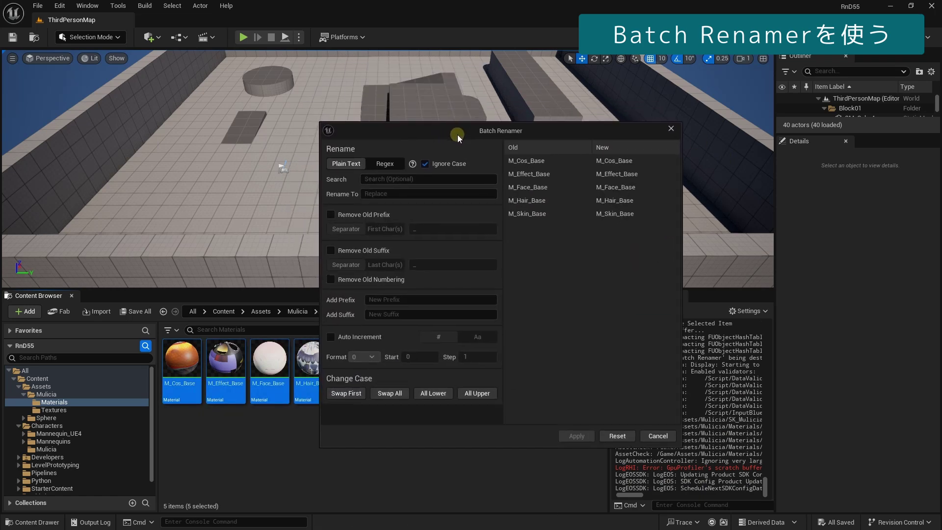
left_click(330, 215)
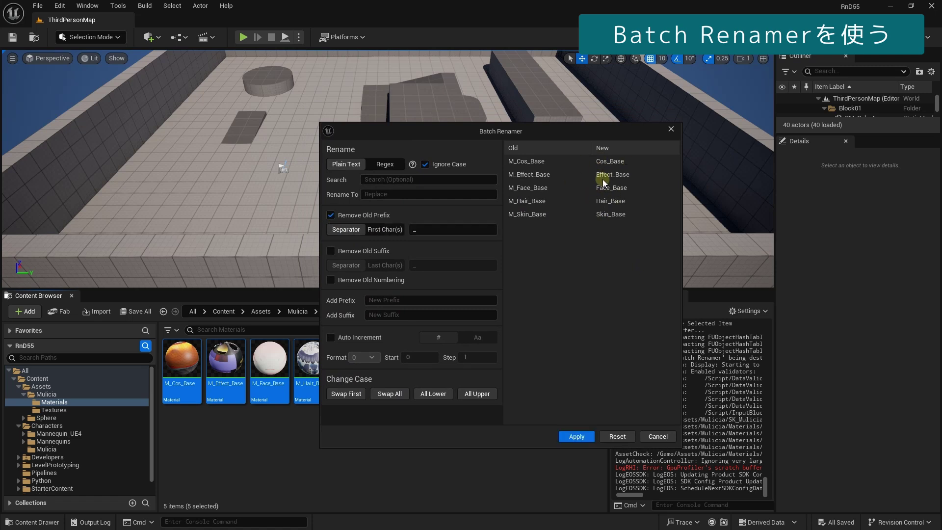
left_click(330, 215)
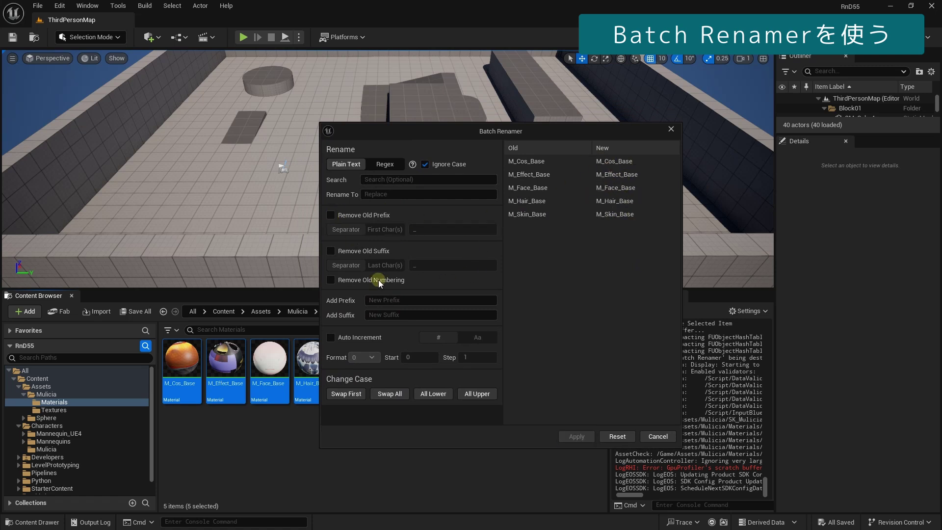
left_click(332, 251)
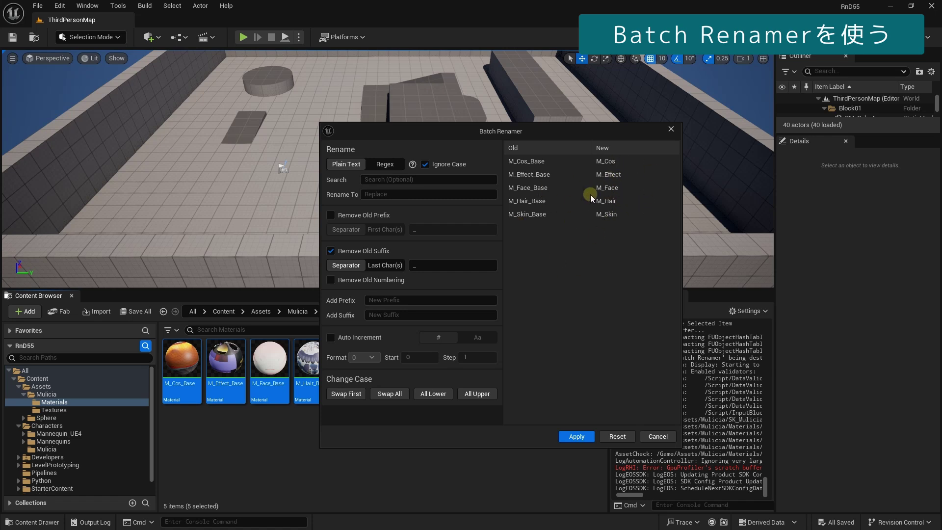
left_click(332, 250)
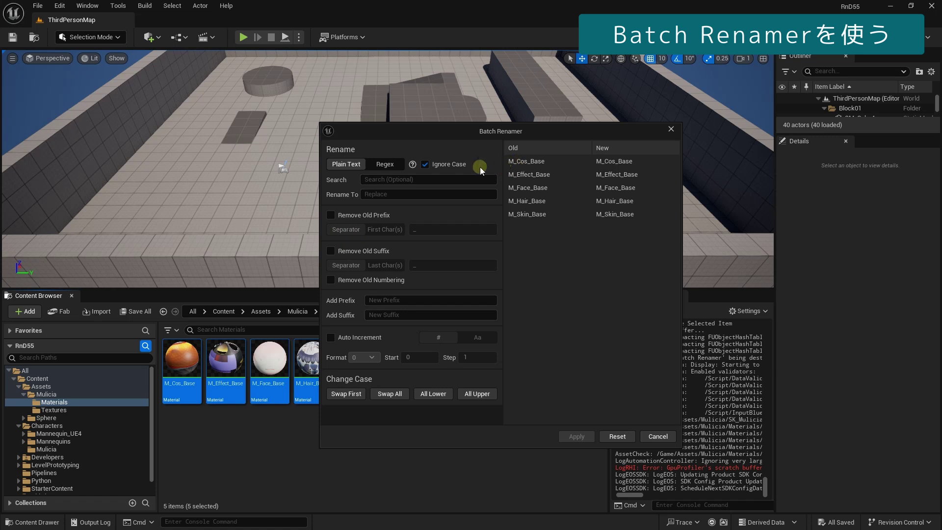
Step: Preview an 'MI_' prefix with the old prefix stripped, then undo both changes
left_click(330, 215)
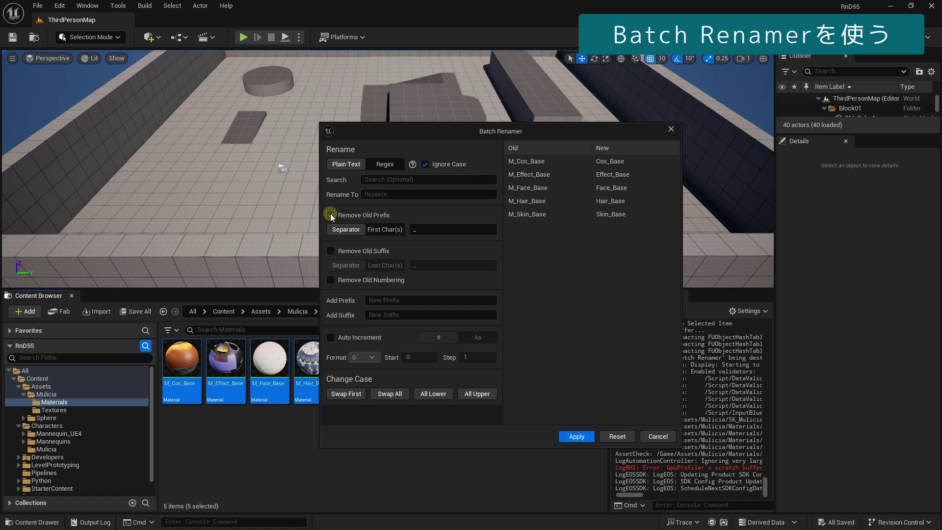
left_click(386, 298)
type("MI_")
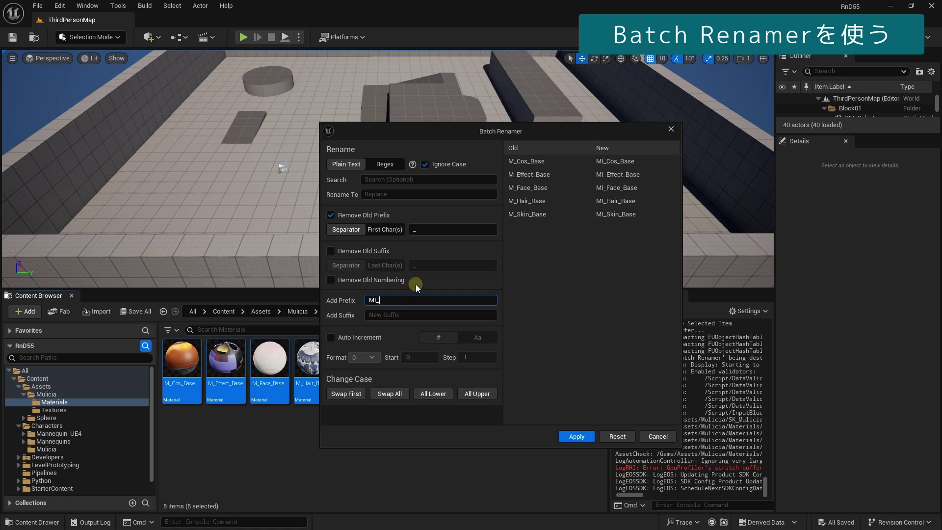
key("BackSpace")
key("BackSpace")
key("BackSpace")
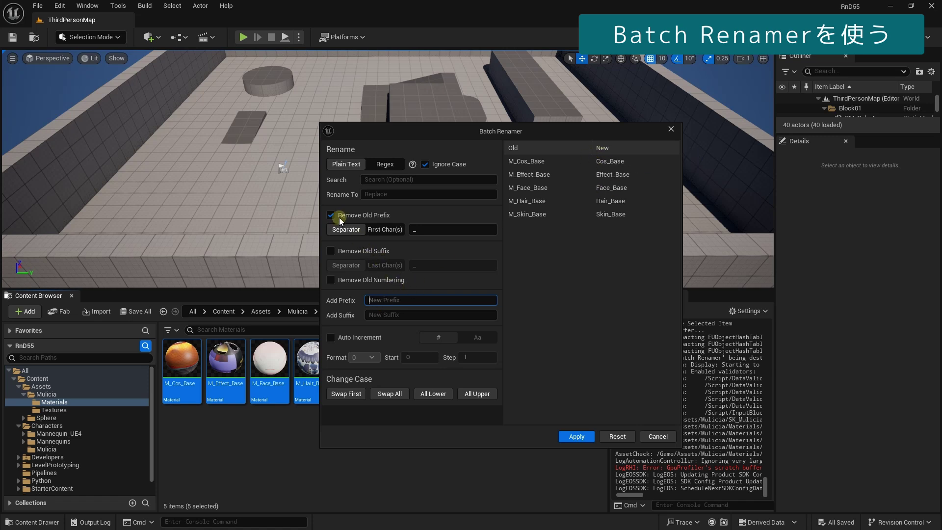
left_click(340, 215)
left_click(370, 183)
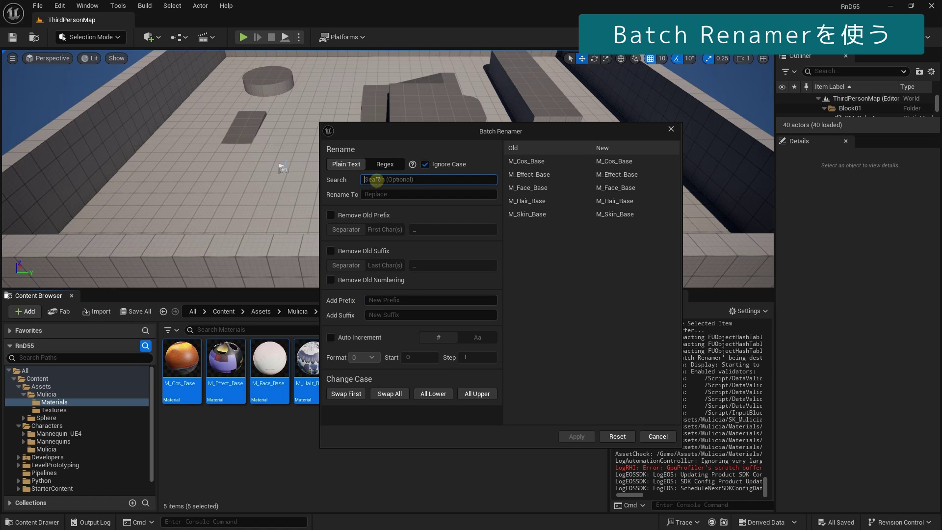
Step: Replace 'M_' with 'MI_', discard a trial '1' suffix, and enable Auto Increment numbering
type("M_")
key("Tab")
type("MI_")
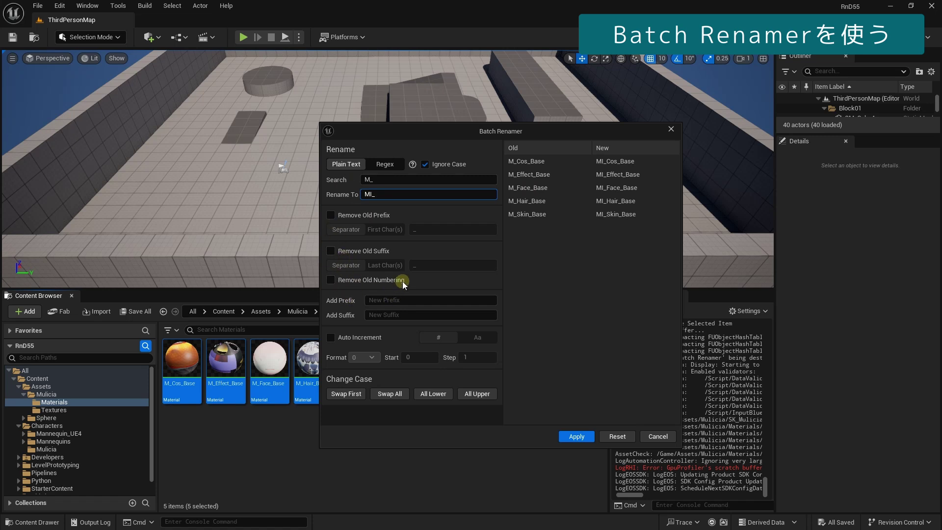
left_click(386, 315)
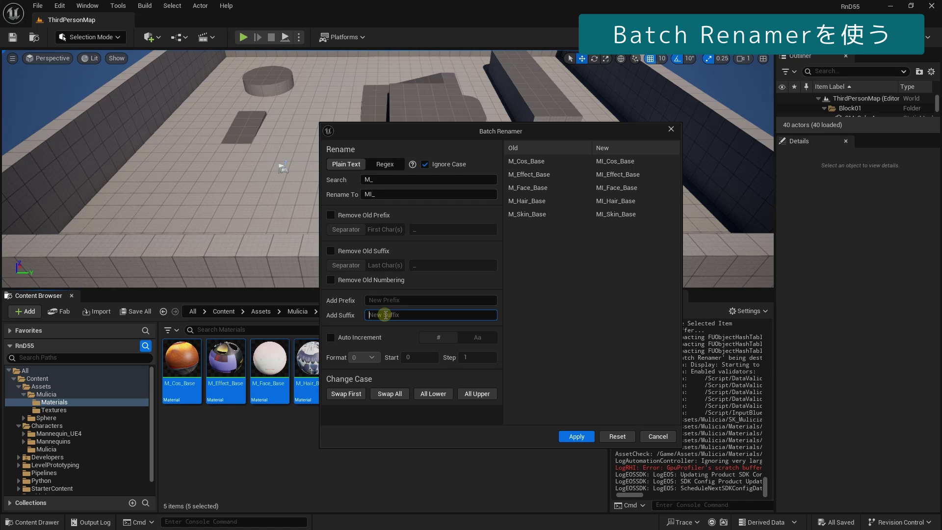
type("1")
key("BackSpace")
left_click(330, 337)
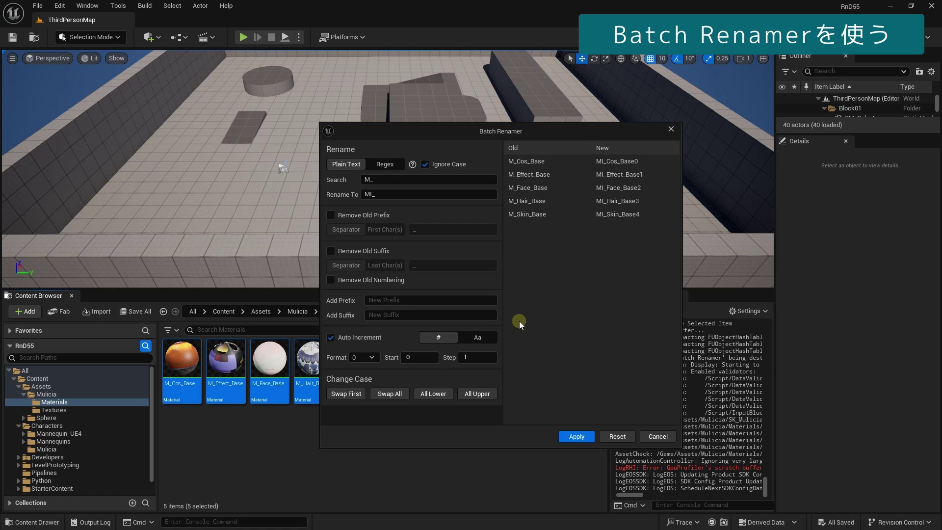
Step: Switch Auto Increment to lettered Aa endings (A–E), then turn Auto Increment off
left_click(478, 336)
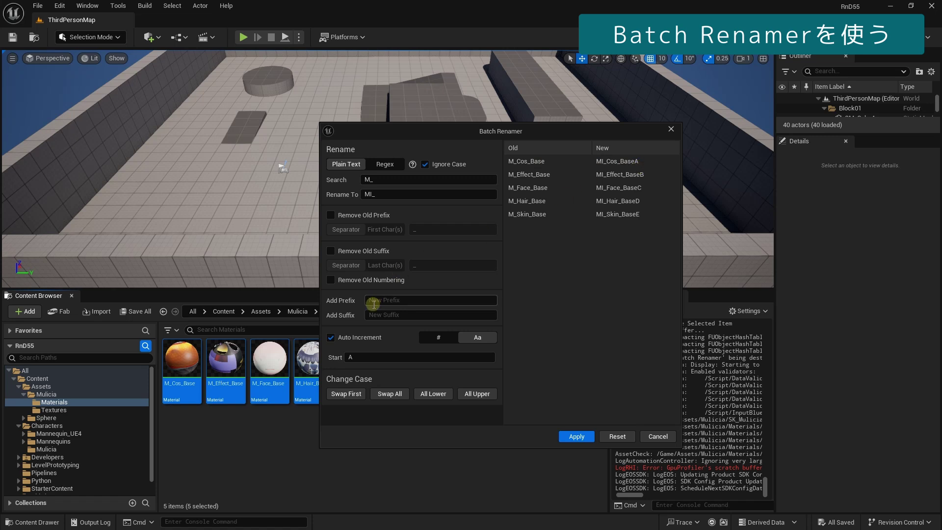
left_click(330, 337)
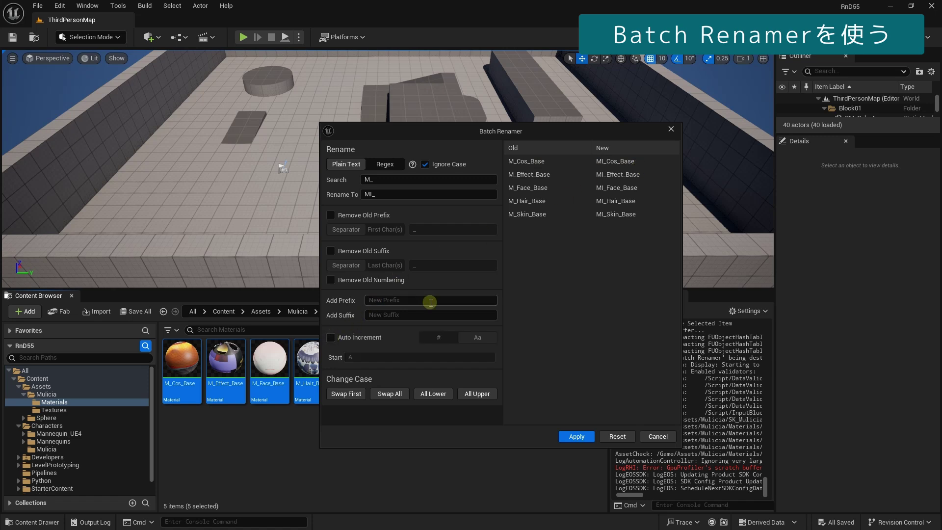
Step: Compare the Swap First, Swap All, All Lower and All Upper case options on the previews
left_click(393, 392)
left_click(362, 392)
left_click(383, 395)
left_click(350, 396)
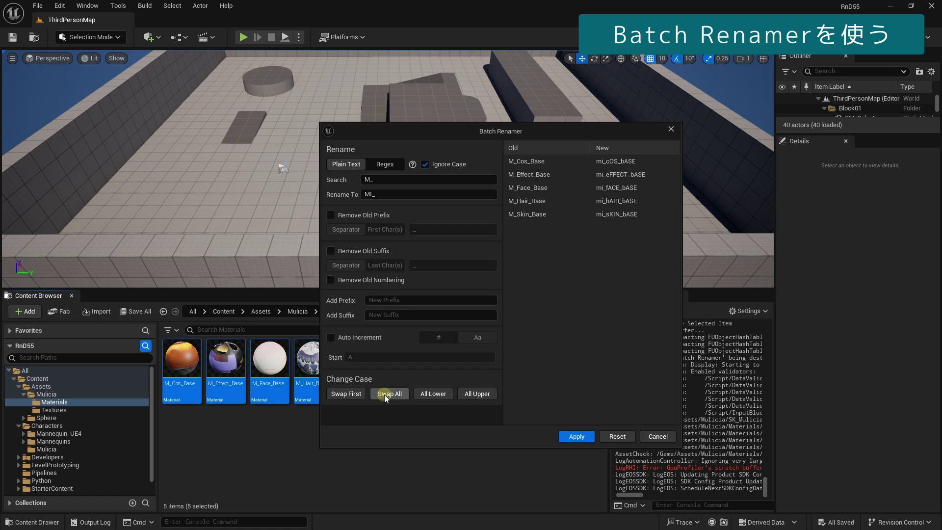
left_click(436, 393)
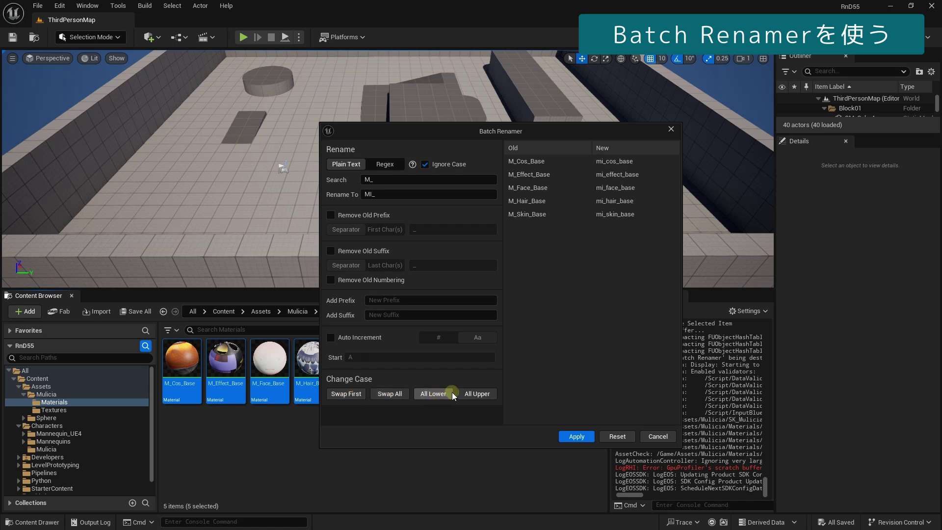
left_click(490, 393)
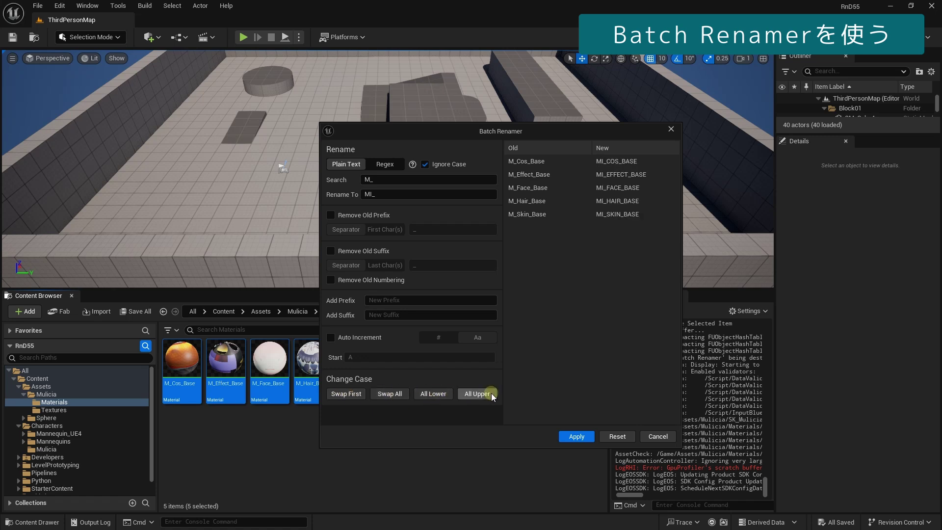
left_click(343, 390)
left_click(395, 394)
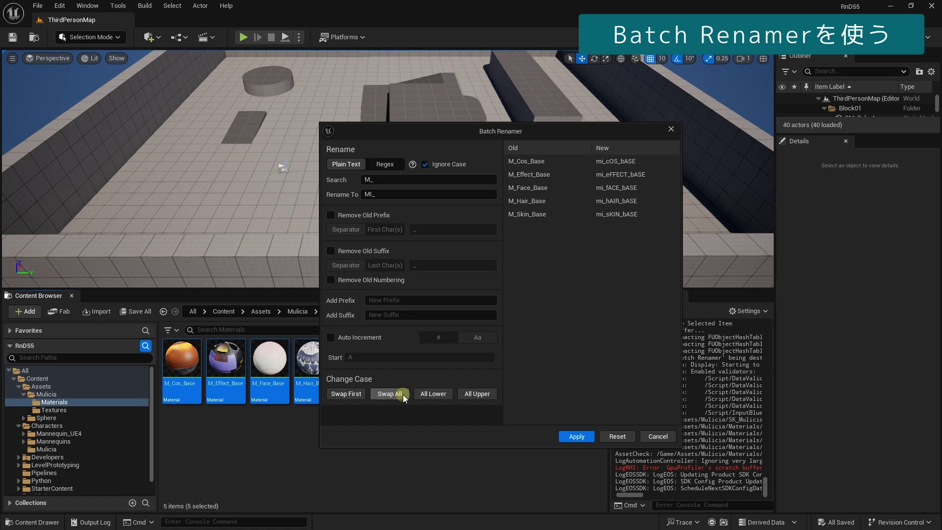
left_click(430, 392)
left_click(460, 396)
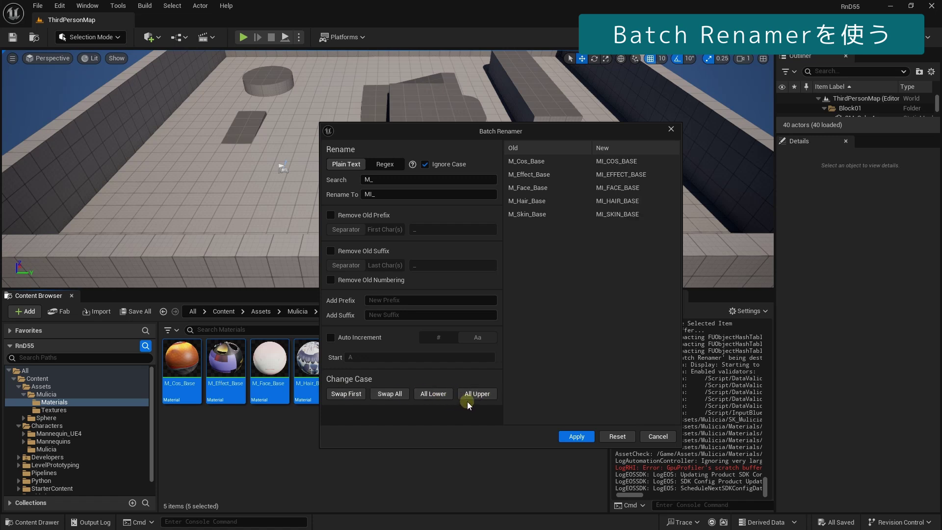
left_click(441, 395)
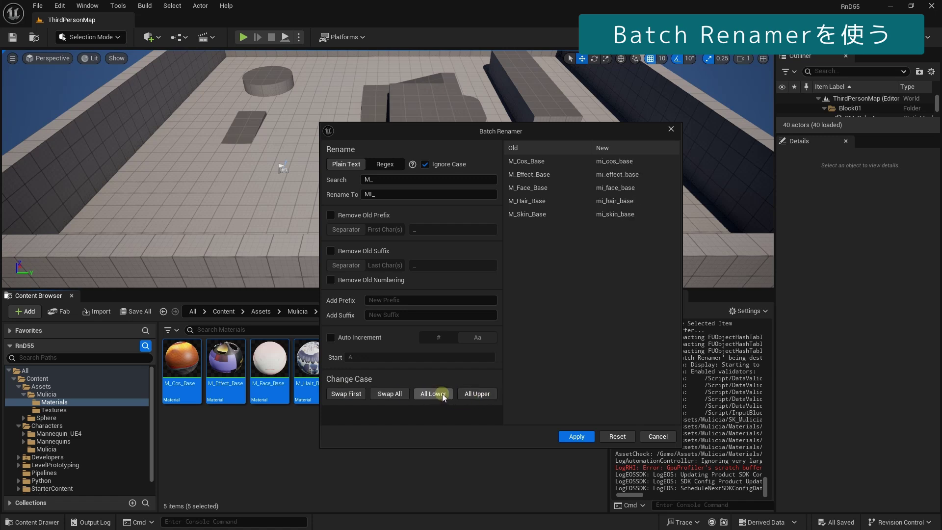
Step: Cycle through the case options once more, then Reset all rename settings to defaults
left_click(404, 396)
left_click(346, 398)
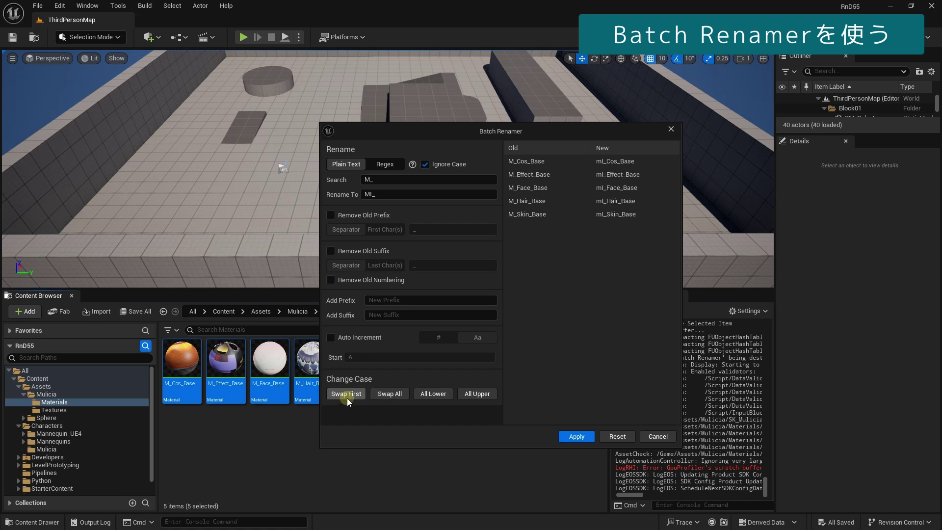
left_click(475, 395)
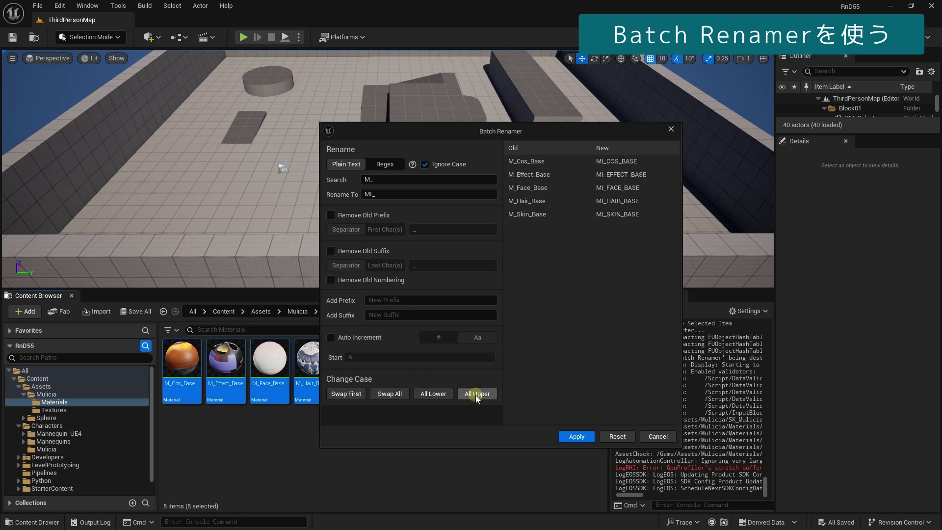
left_click(372, 399)
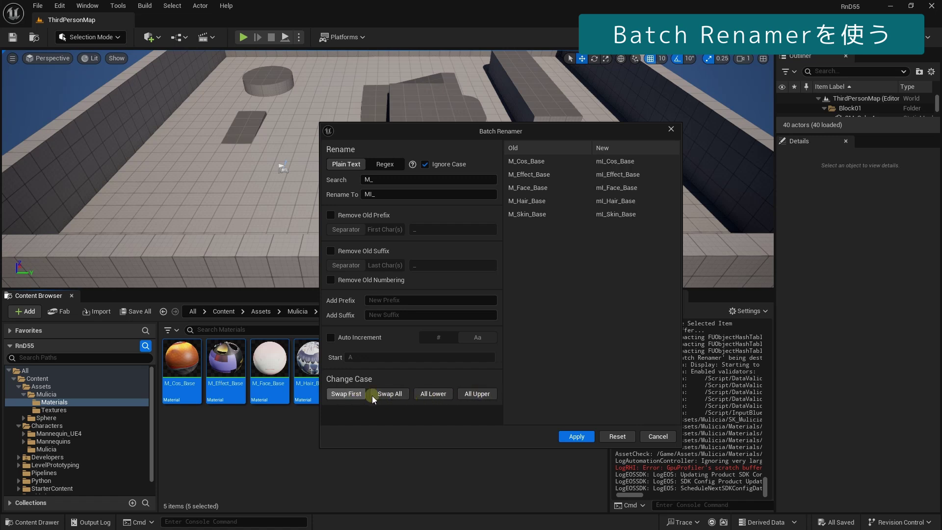
left_click(346, 395)
left_click(388, 396)
left_click(346, 393)
left_click(405, 395)
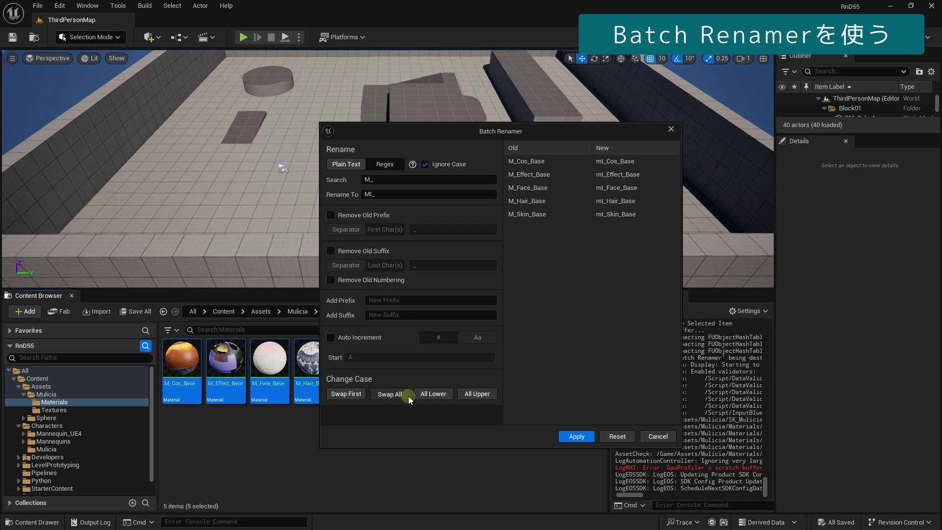
left_click(438, 396)
left_click(425, 399)
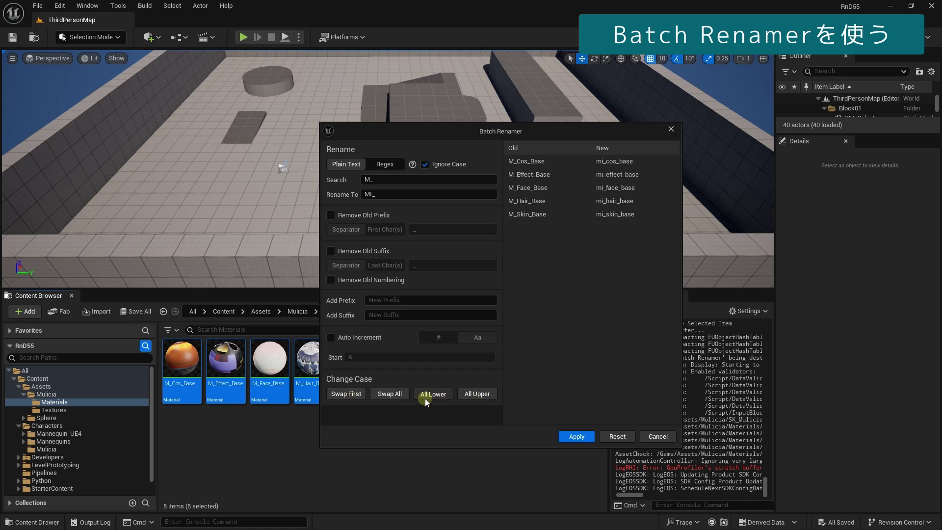
left_click(383, 393)
left_click(348, 392)
left_click(605, 434)
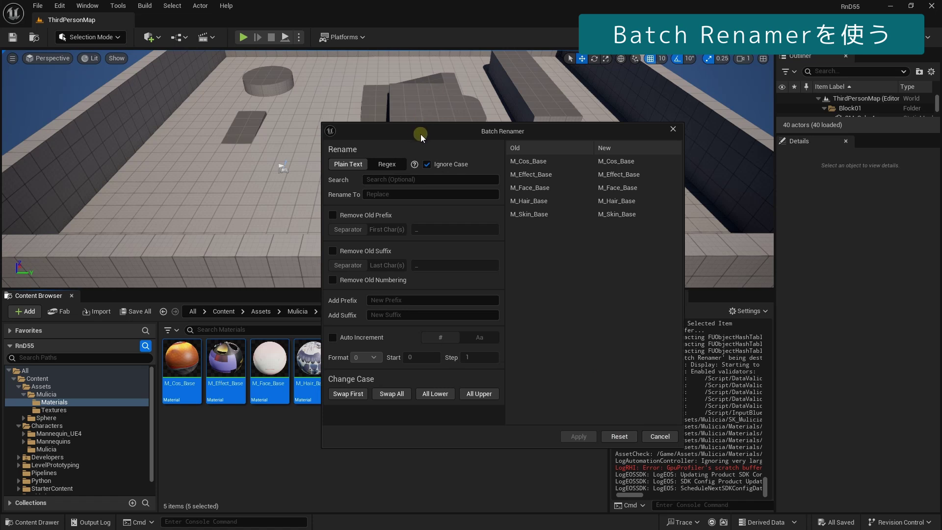
Step: Close the Batch Renamer without renaming and open the Plugins list from the Edit menu
mouse_move(419, 132)
left_mouse_down()
mouse_move(505, 130)
mouse_move(487, 131)
left_mouse_up()
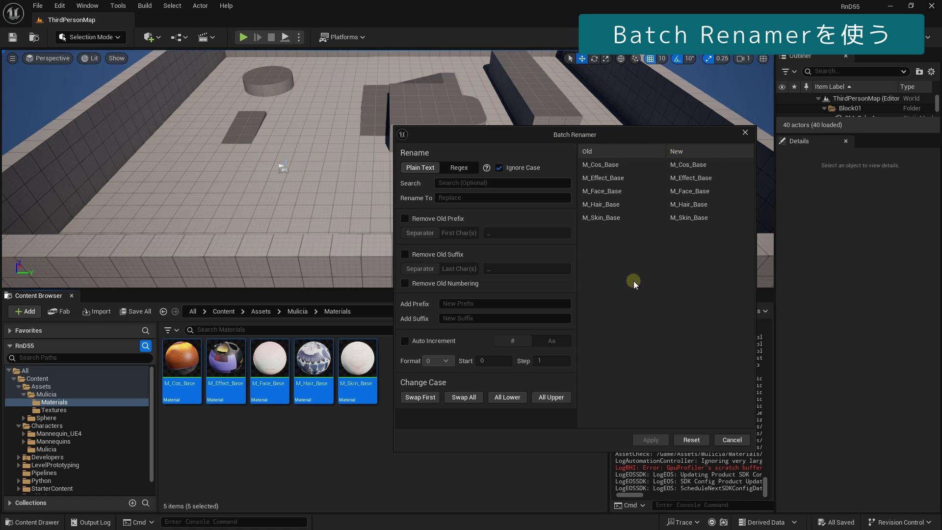
left_click_drag(542, 139, 552, 140)
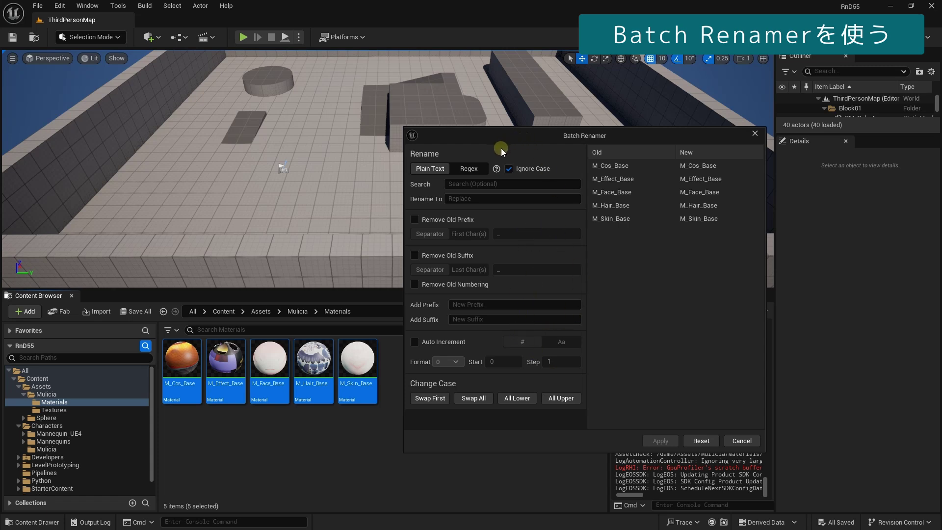
left_click_drag(501, 149, 500, 141)
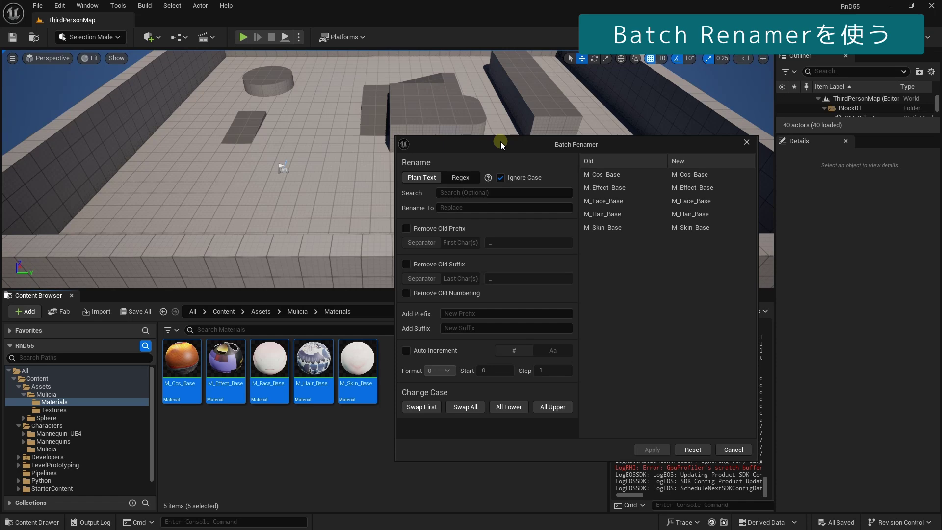
left_click(728, 445)
left_click(60, 6)
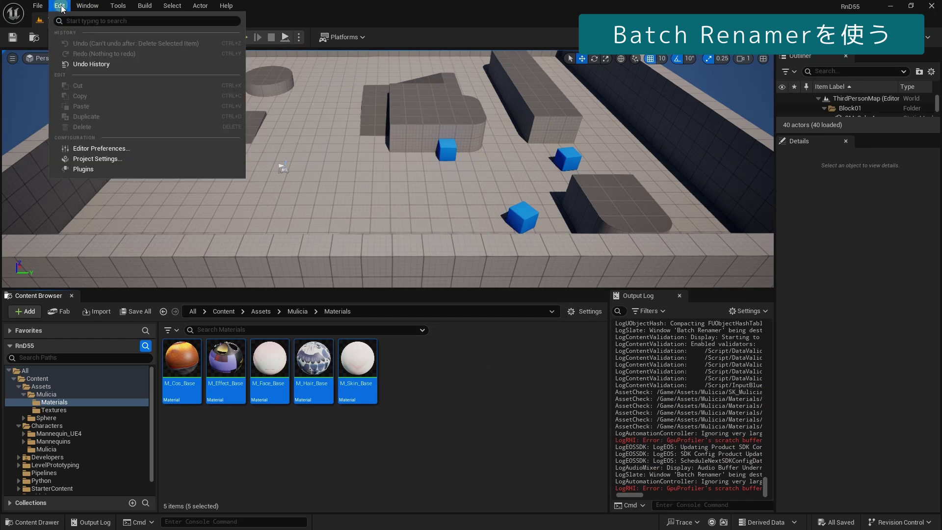
left_click(83, 169)
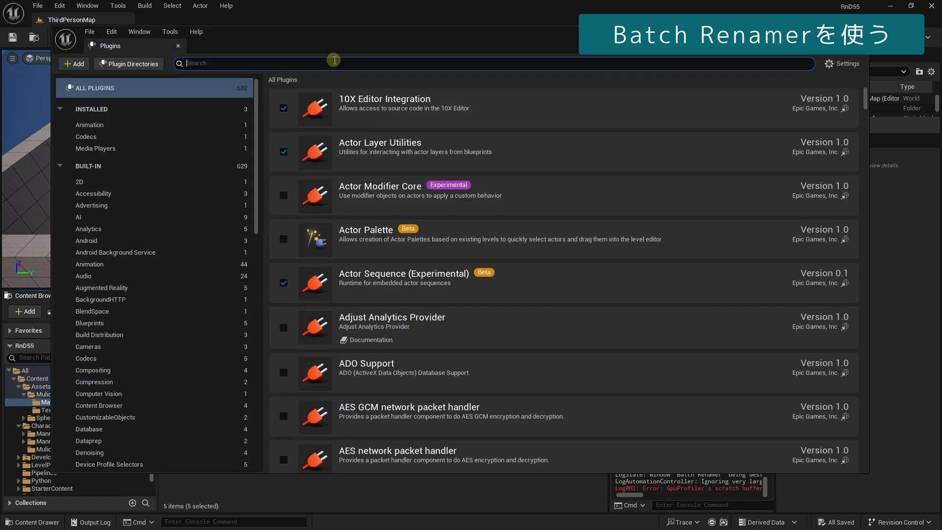
Step: Filter plugins by 'batch rena' to show the enabled, Experimental Batch Renamer plugin
type("batch ren")
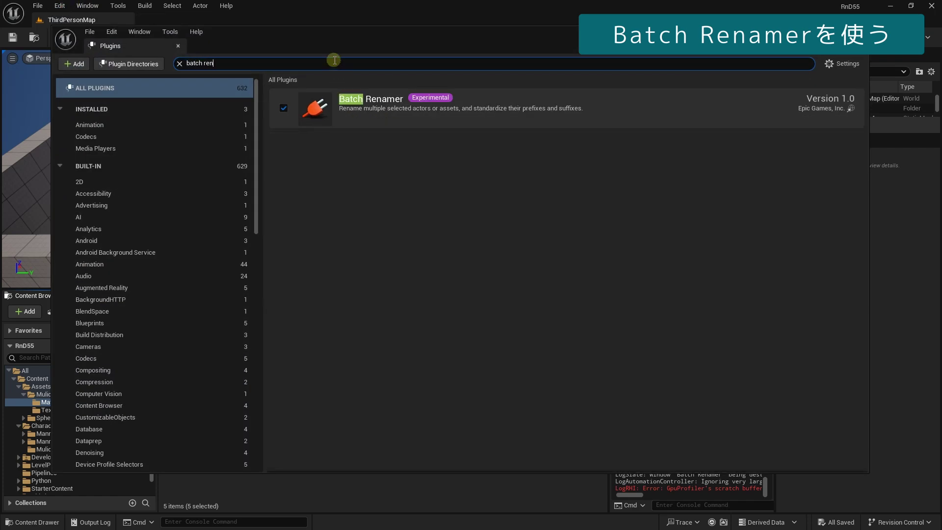
type("a")
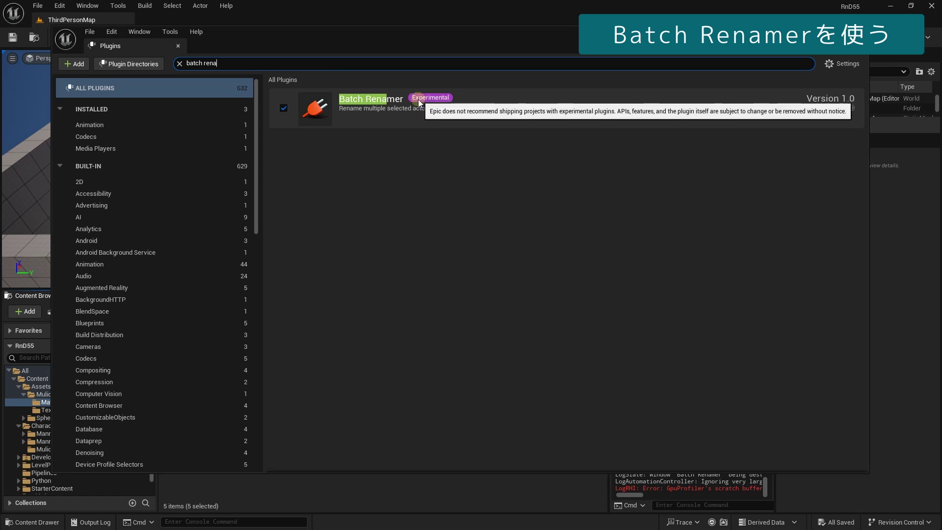
mouse_move(434, 99)
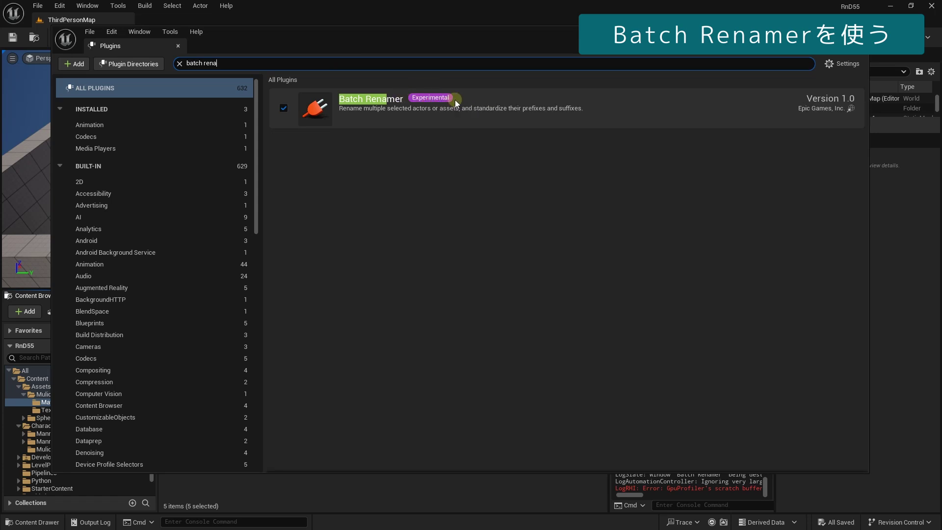